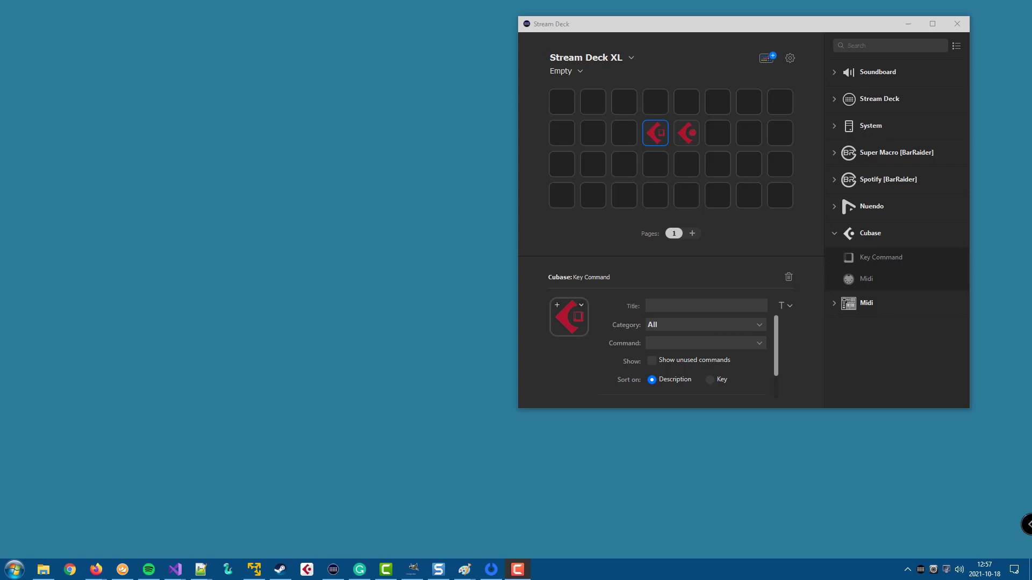
Browse the Cubase Key Command and Midi command lists, then bring the Steinberg folder forward
{"action": "left_click", "coordinate": [670, 342]}
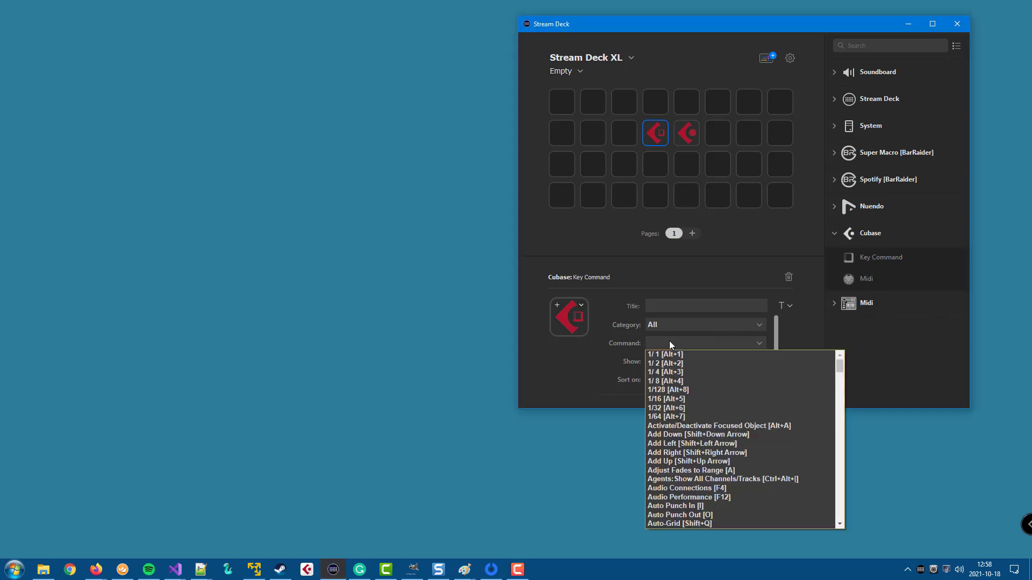
{"action": "left_click", "coordinate": [669, 343]}
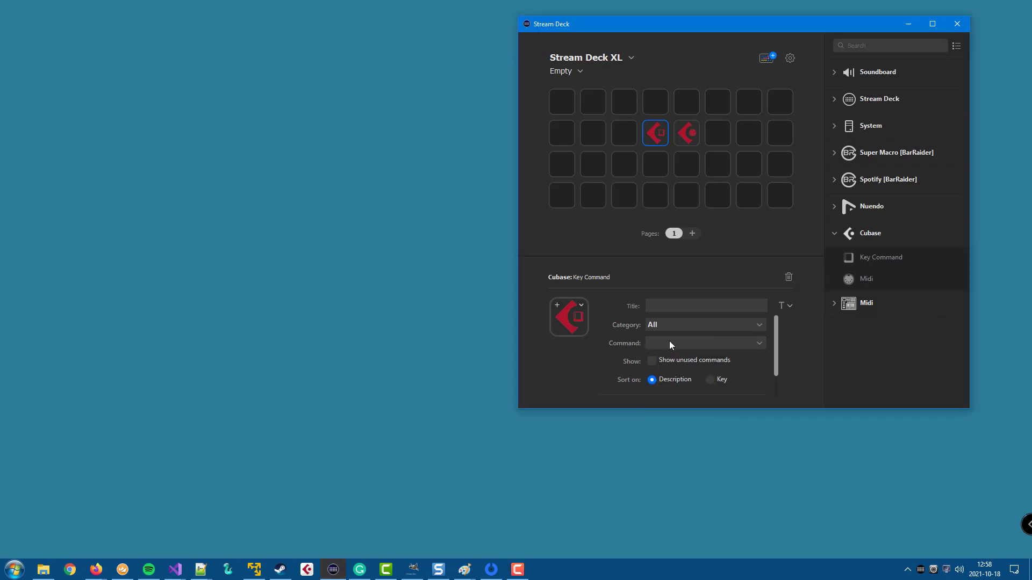
{"action": "left_click", "coordinate": [686, 134]}
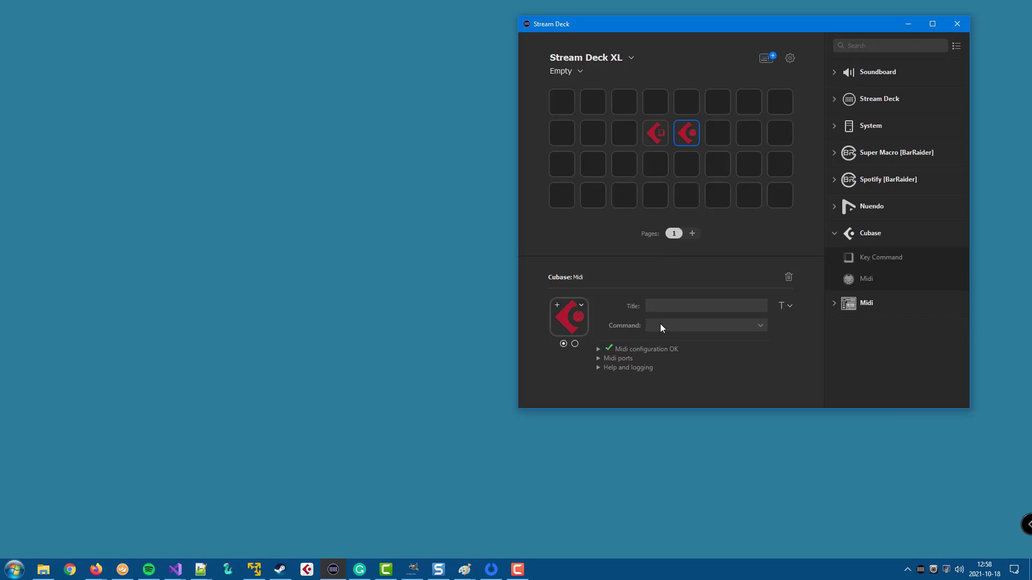
{"action": "left_click", "coordinate": [661, 325]}
{"action": "left_click", "coordinate": [661, 325]}
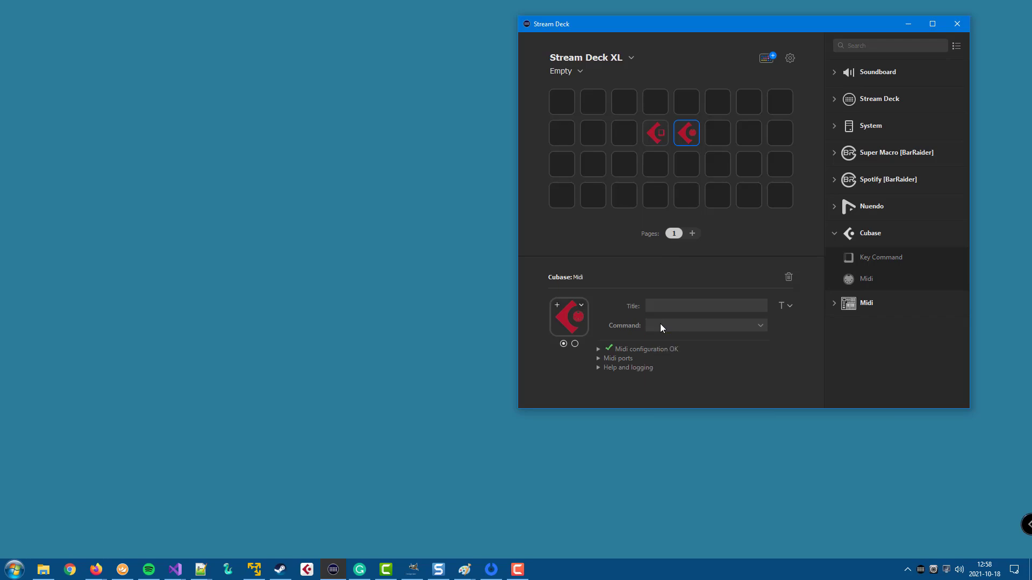
{"action": "left_click", "coordinate": [43, 570]}
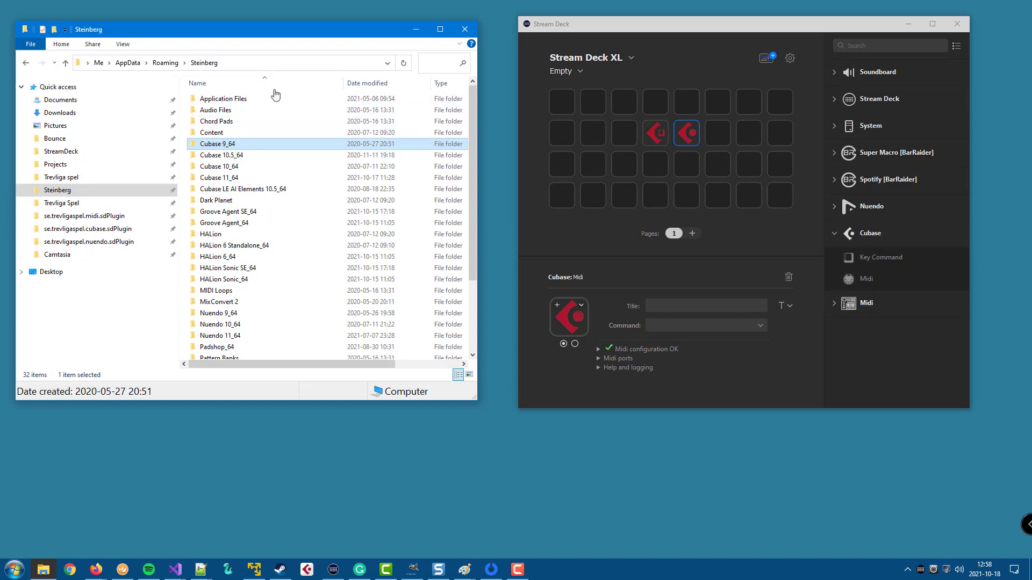
Expand 'Midi configuration OK' to see the Cubase 11 folder found and Defaults.xml read
{"action": "left_click", "coordinate": [465, 570]}
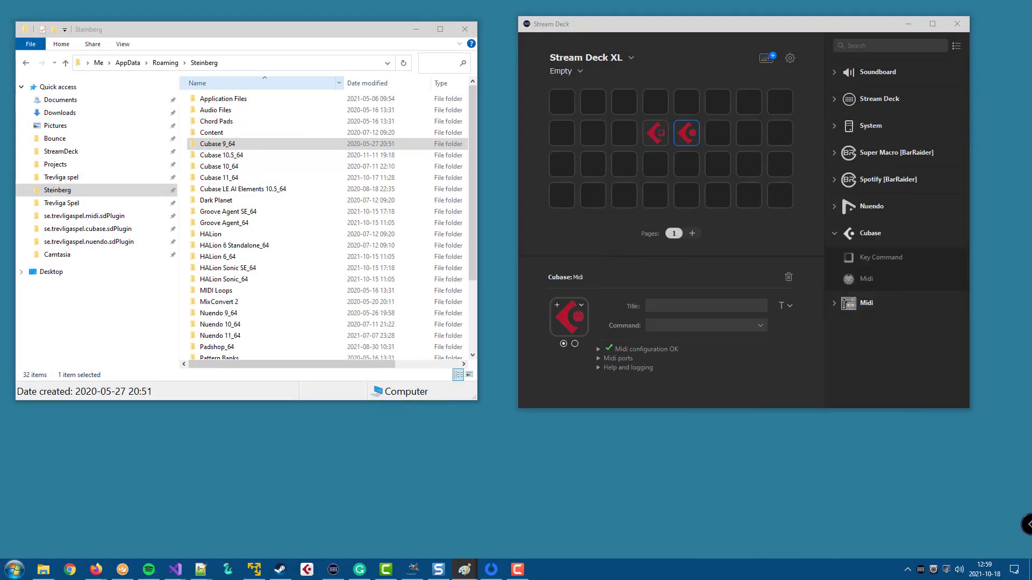
{"action": "left_click", "coordinate": [626, 349]}
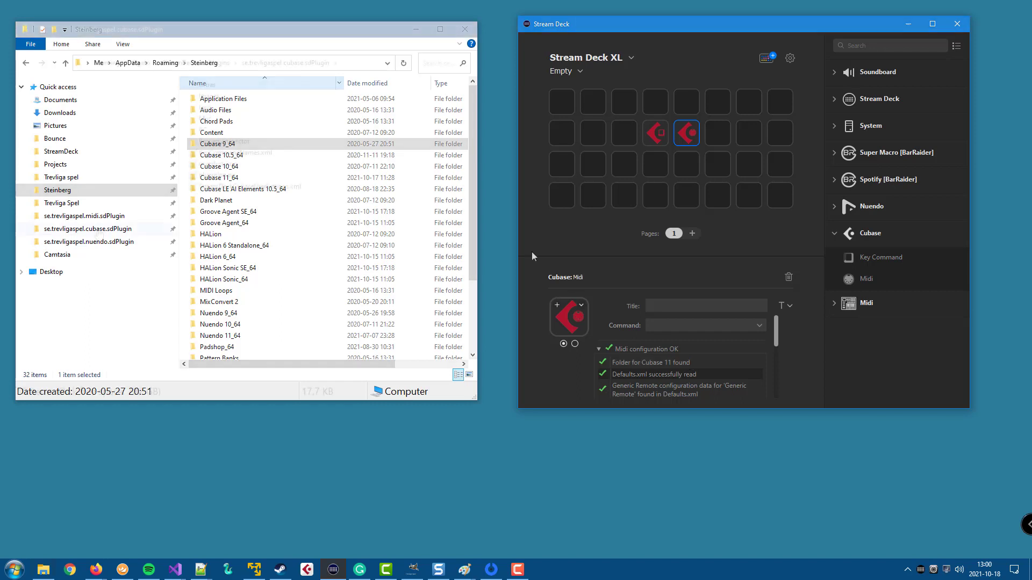
Copy StreamDeckCubaseUserSettings.xml from the se.trevligaspel.cubase.sdPlugin folder
{"action": "left_click", "coordinate": [94, 229]}
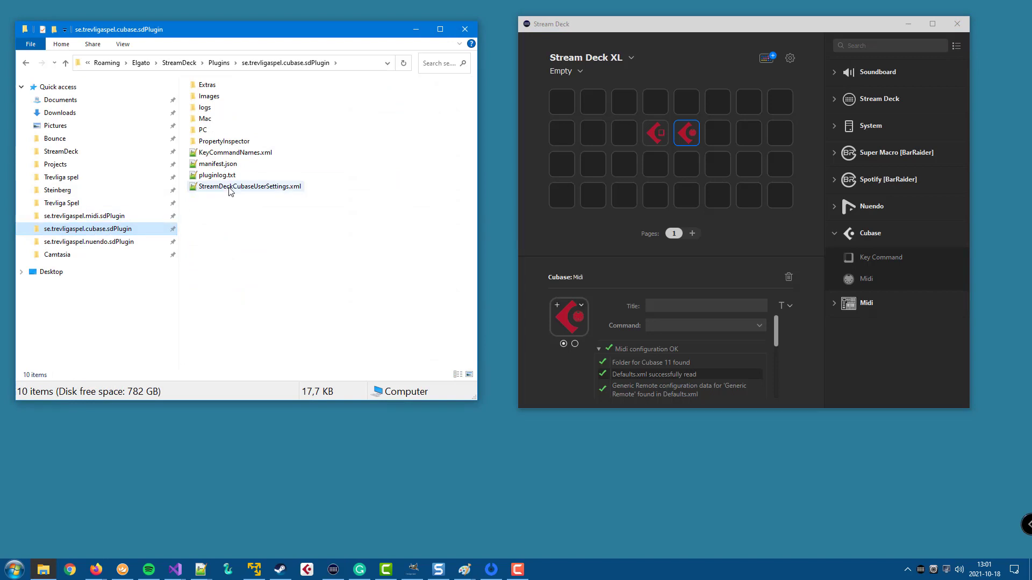
{"action": "left_click", "coordinate": [131, 246]}
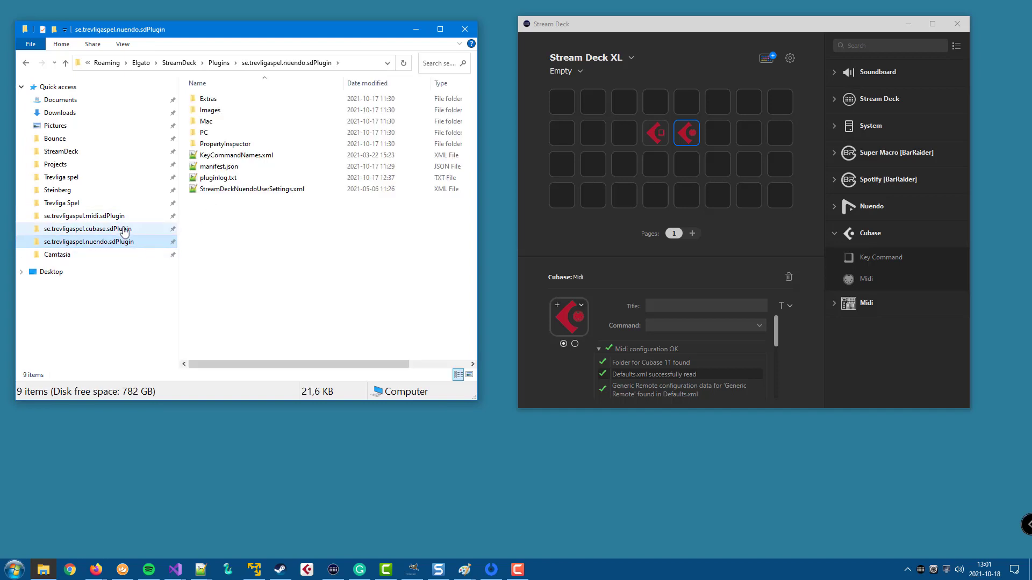
{"action": "left_click", "coordinate": [125, 230]}
{"action": "right_click", "coordinate": [272, 188]}
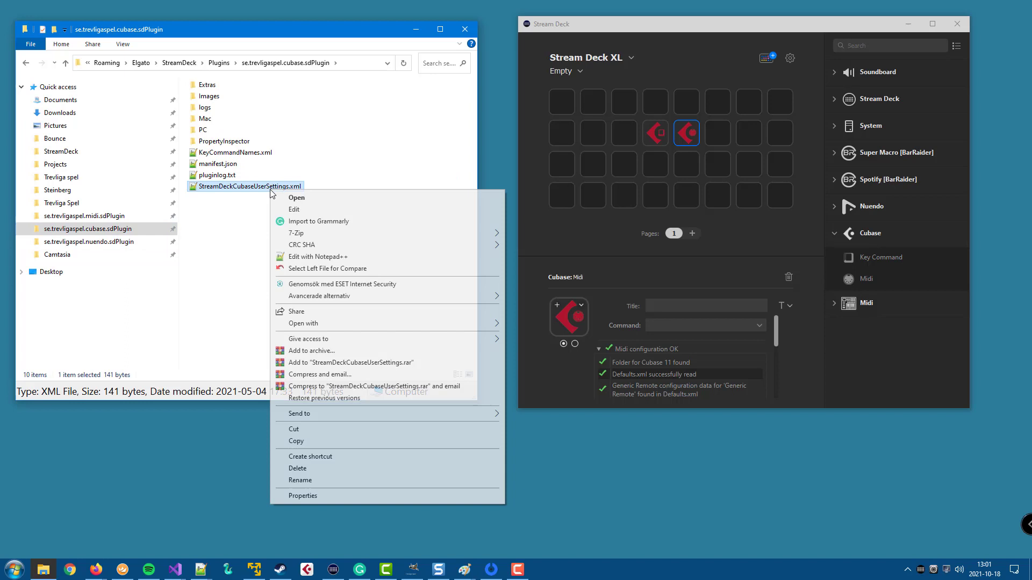
{"action": "left_click", "coordinate": [320, 443]}
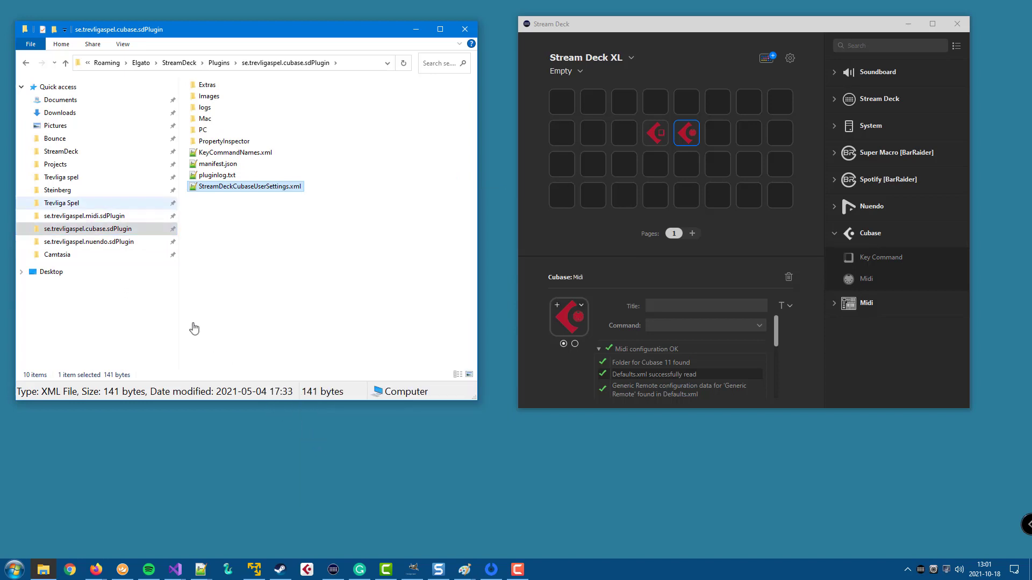
Paste the settings file into the Documents\Trevliga Spel folder
{"action": "left_click", "coordinate": [67, 208]}
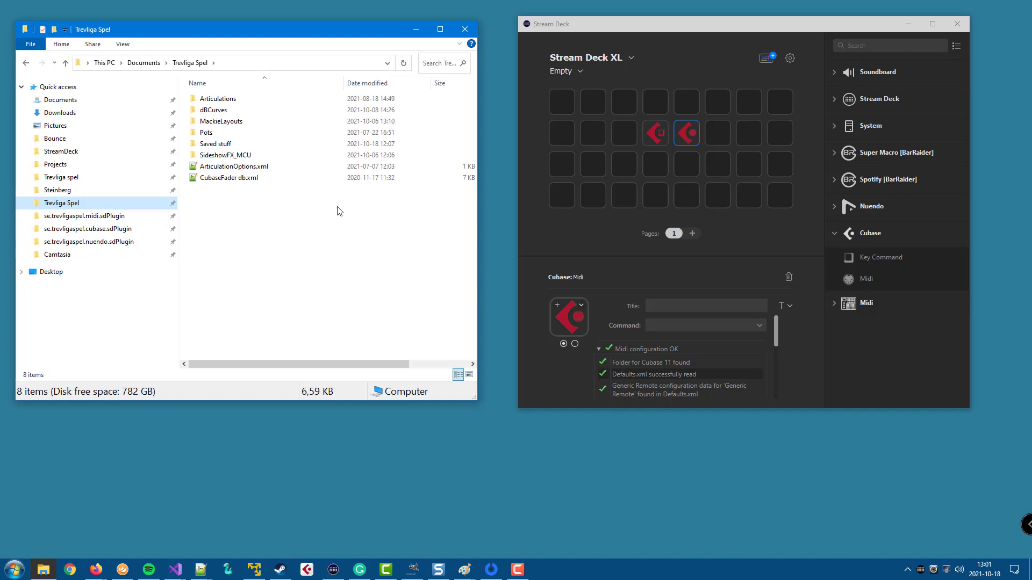
{"action": "right_click", "coordinate": [234, 211]}
{"action": "left_click", "coordinate": [288, 284]}
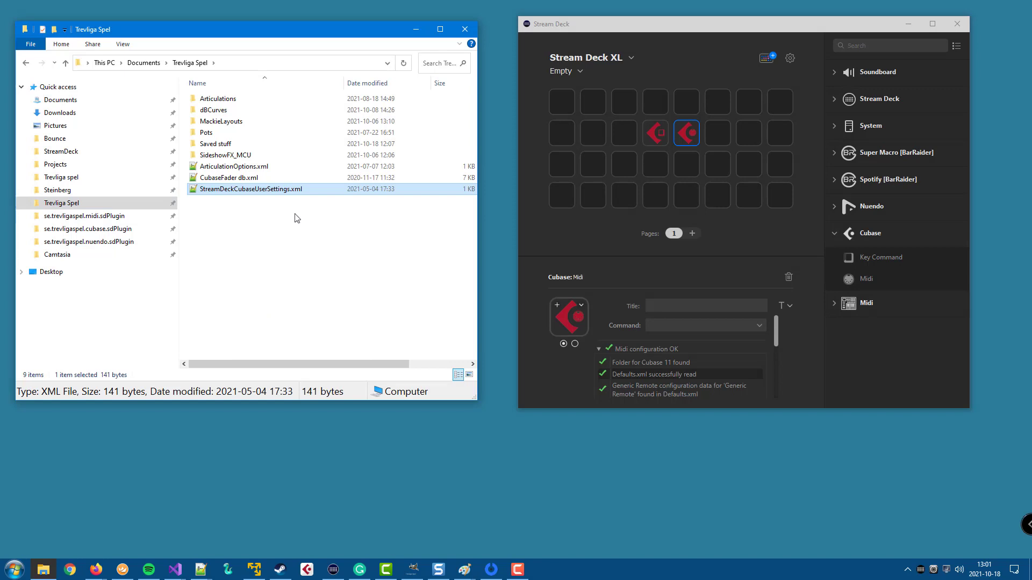
Open StreamDeckCubaseUserSettings.xml in Notepad++ with the cursor inside the empty CubasePath element
{"action": "double_click", "coordinate": [278, 191]}
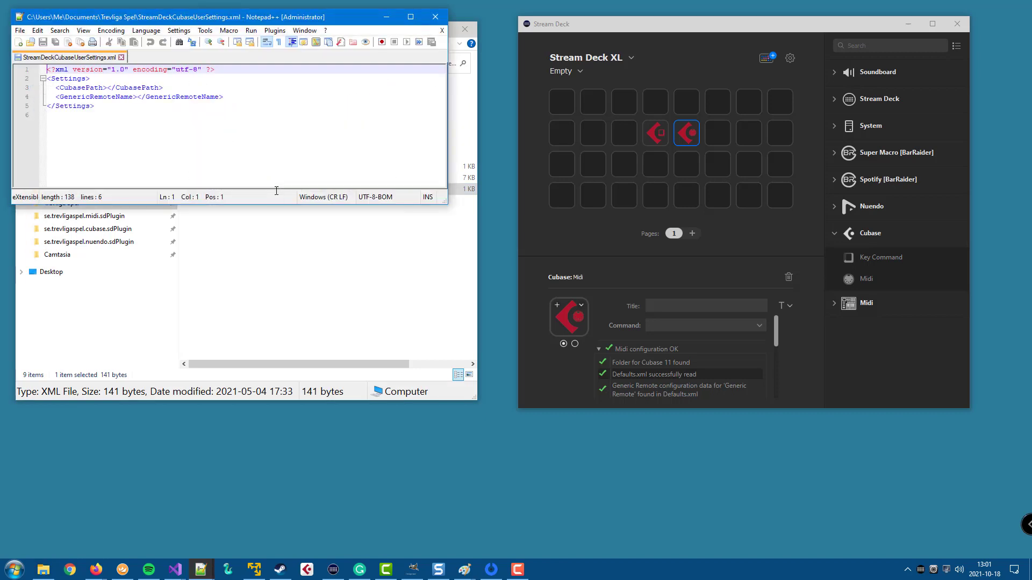
{"action": "left_click", "coordinate": [108, 89]}
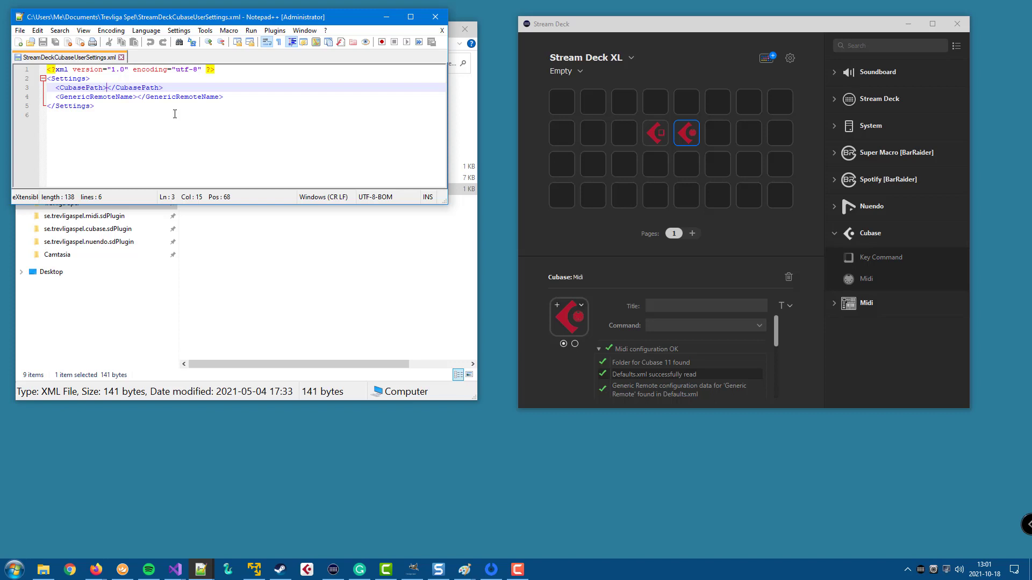
Copy the full path of the Steinberg\Cubase 10.5_64 folder and close Explorer
{"action": "left_click", "coordinate": [320, 246]}
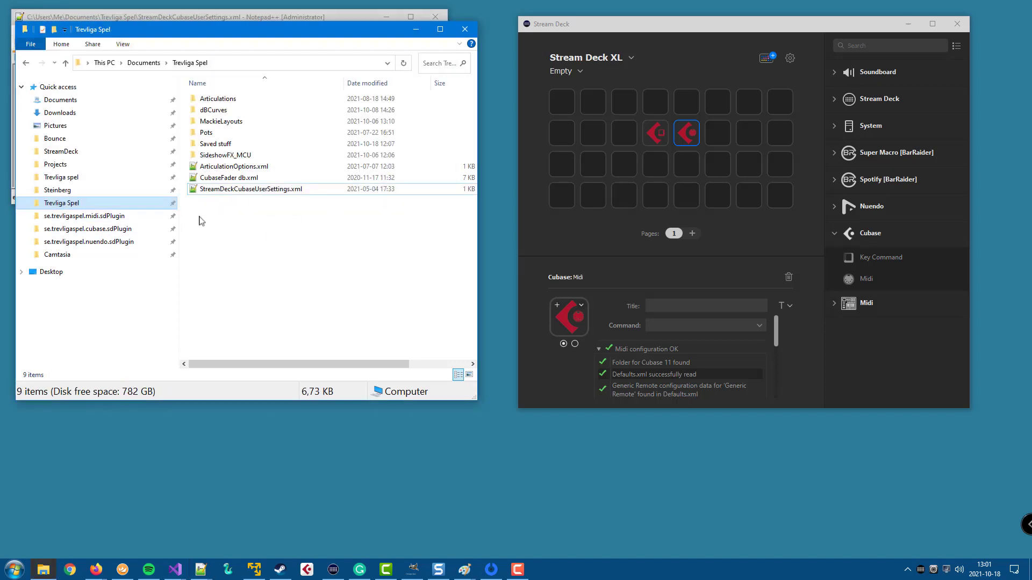
{"action": "left_click", "coordinate": [80, 190]}
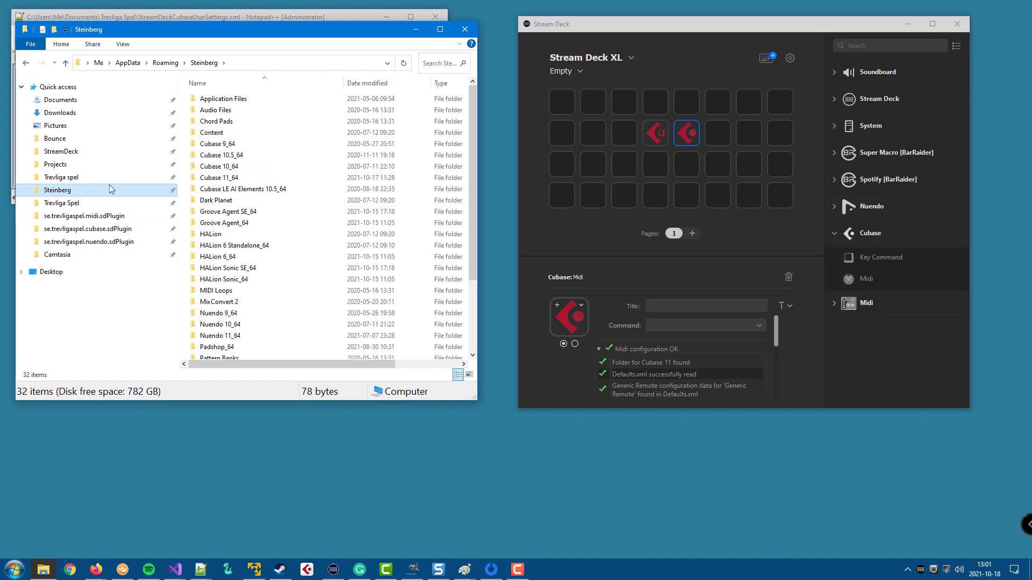
{"action": "left_click", "coordinate": [241, 156]}
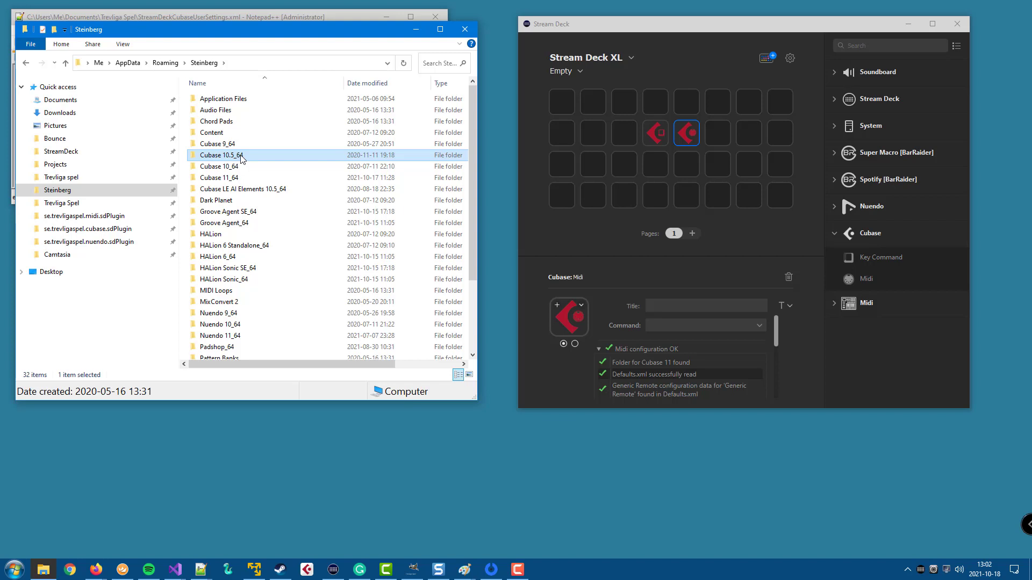
{"action": "double_click", "coordinate": [241, 156]}
{"action": "left_click", "coordinate": [297, 63]}
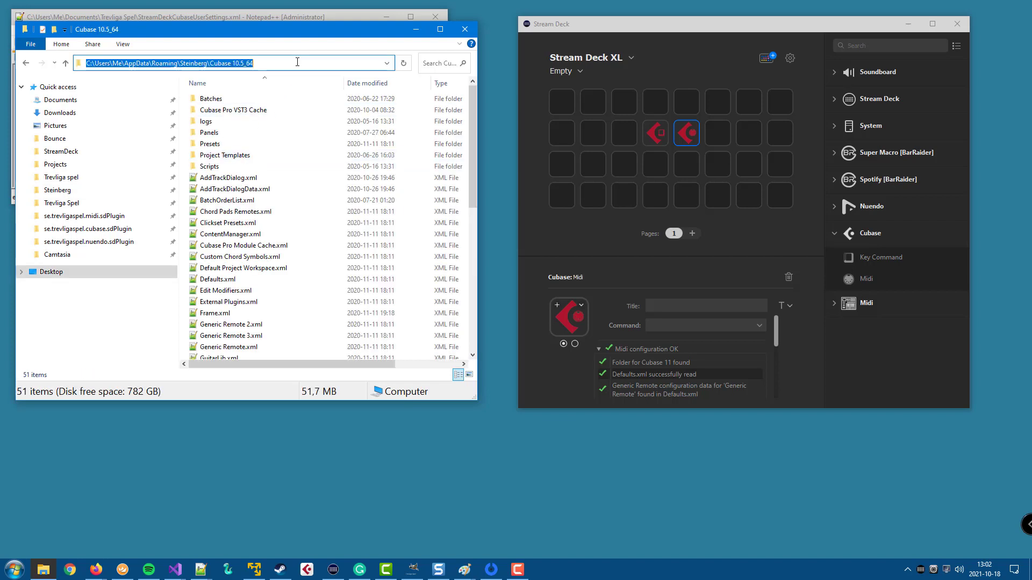
{"action": "key", "text": "alt+F4"}
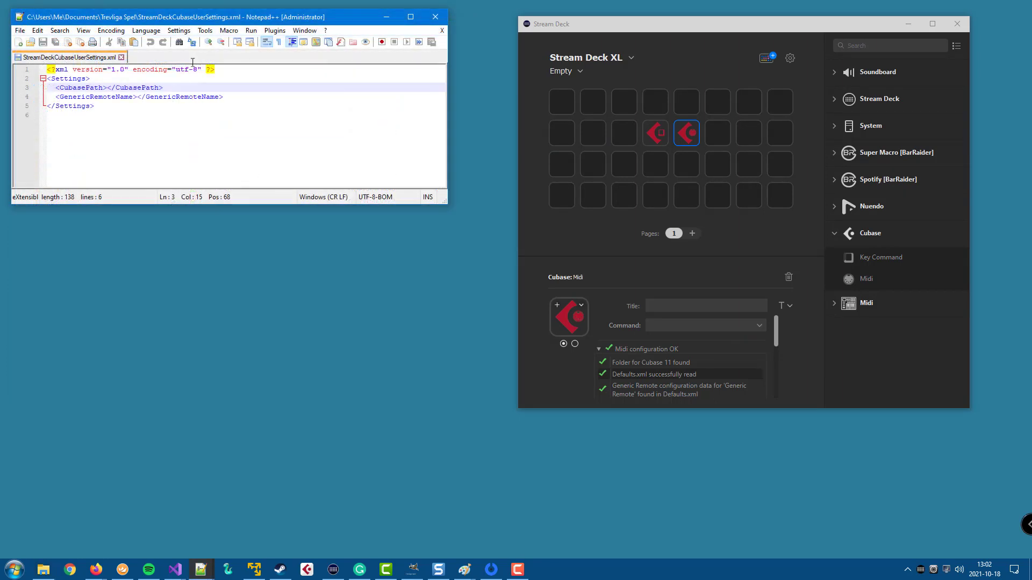
Paste the Cubase 10.5_64 folder path into CubasePath and save the XML file
{"action": "left_click", "coordinate": [108, 87]}
{"action": "key", "text": "ctrl+v"}
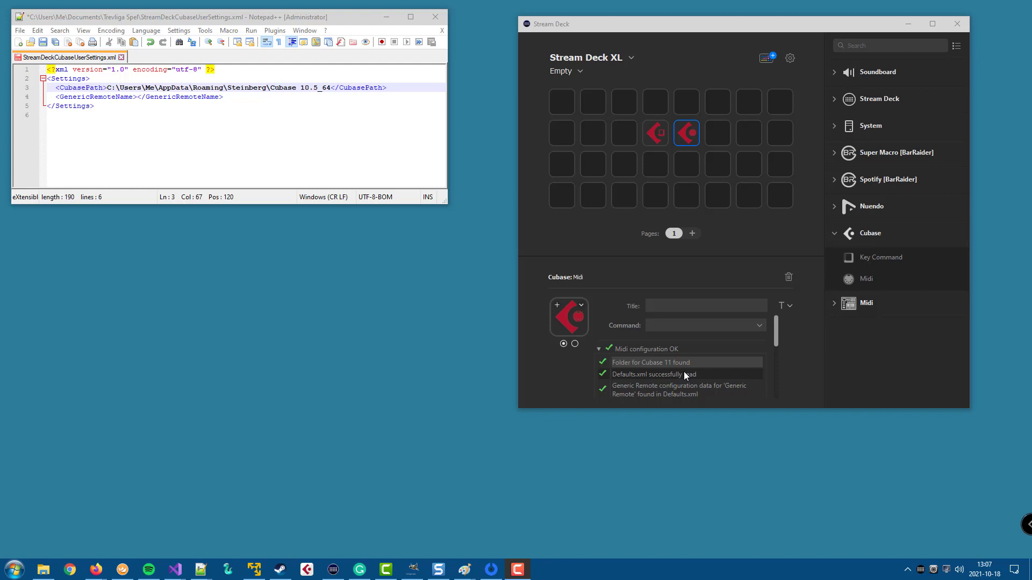
{"action": "left_click", "coordinate": [43, 42]}
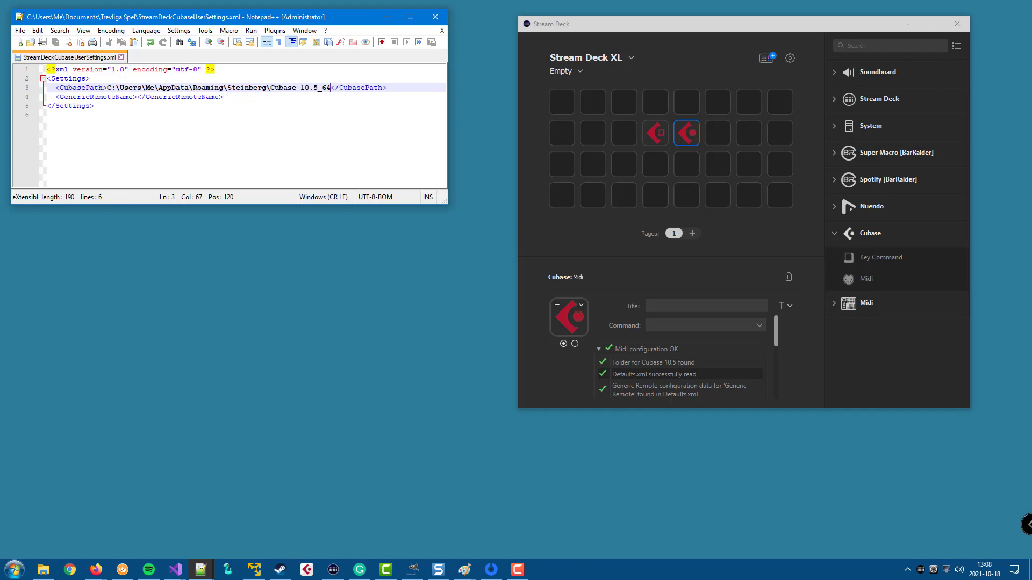
Select the Cubase Key Command button and review its command list, Category All, sorted on Description
{"action": "left_click", "coordinate": [669, 327]}
{"action": "left_click", "coordinate": [669, 326]}
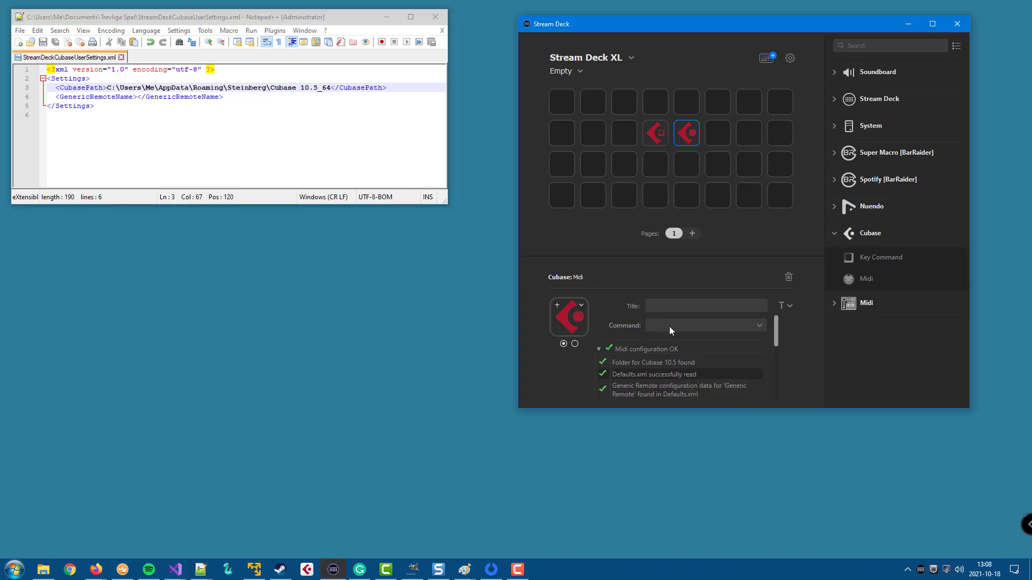
{"action": "left_click", "coordinate": [669, 326]}
{"action": "left_click", "coordinate": [657, 132]}
{"action": "left_click", "coordinate": [656, 132]}
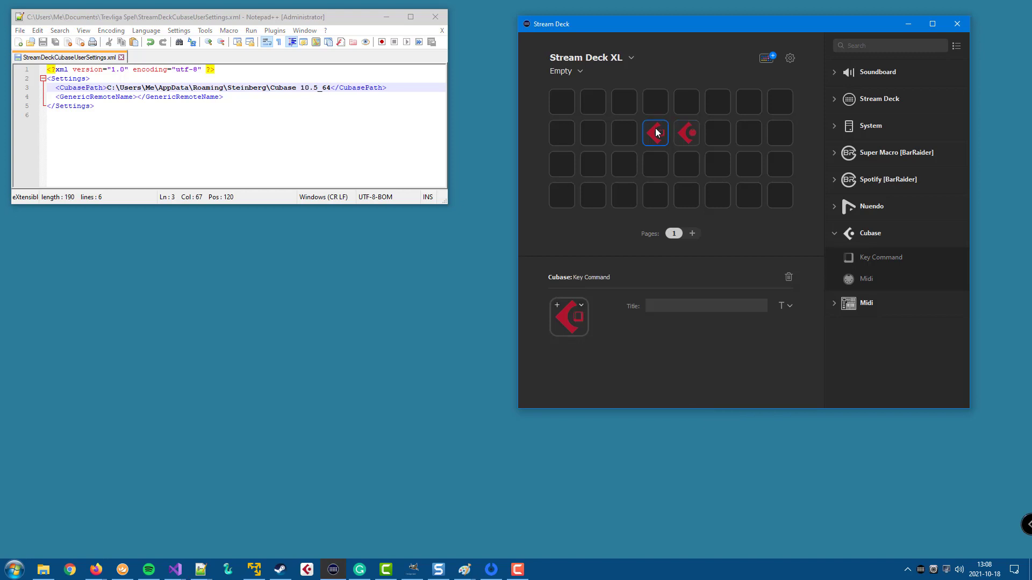
{"action": "left_click", "coordinate": [667, 345]}
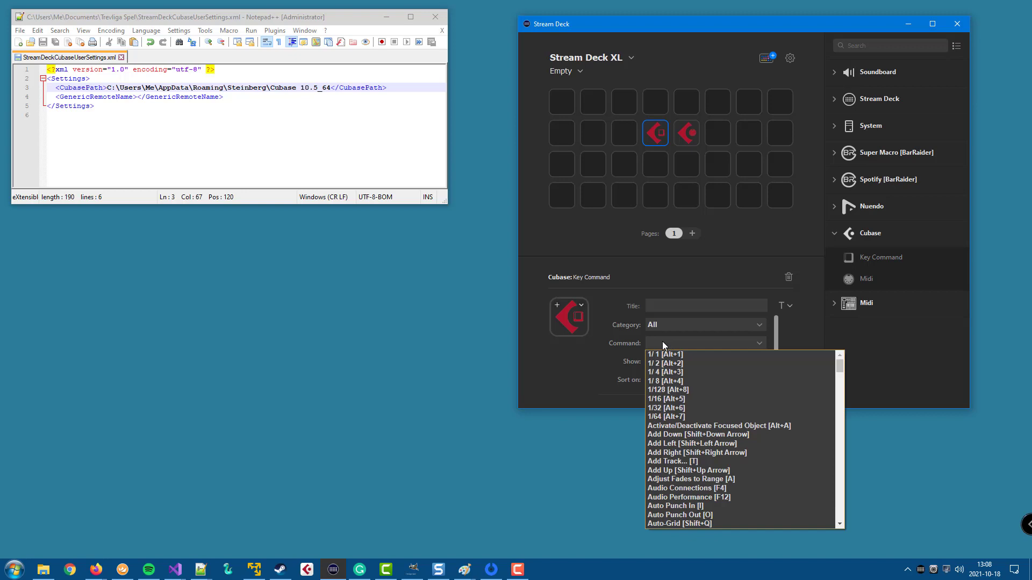
{"action": "left_click", "coordinate": [613, 350]}
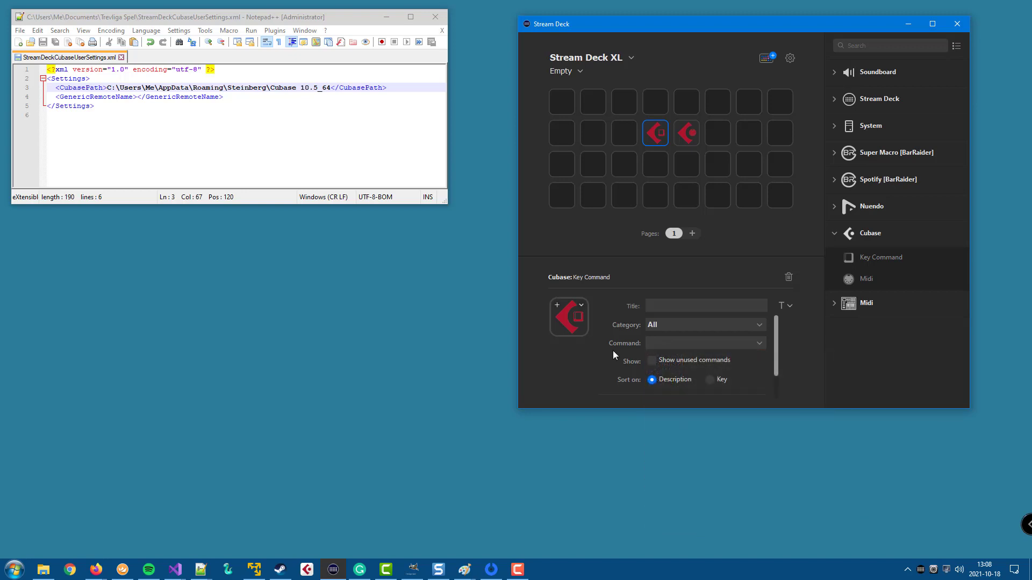